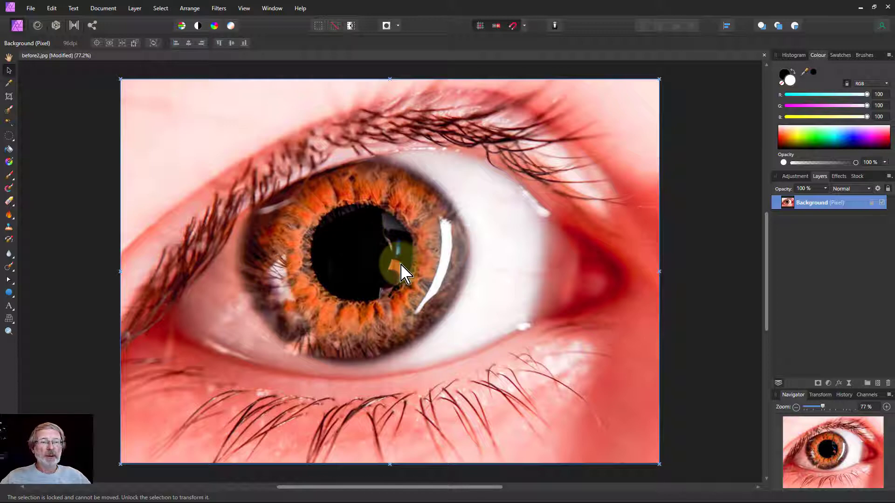
- Zoom in on the pupil from 77% to about 188%
scroll(366, 262, "up", 3)
scroll(365, 262, "up", 3)
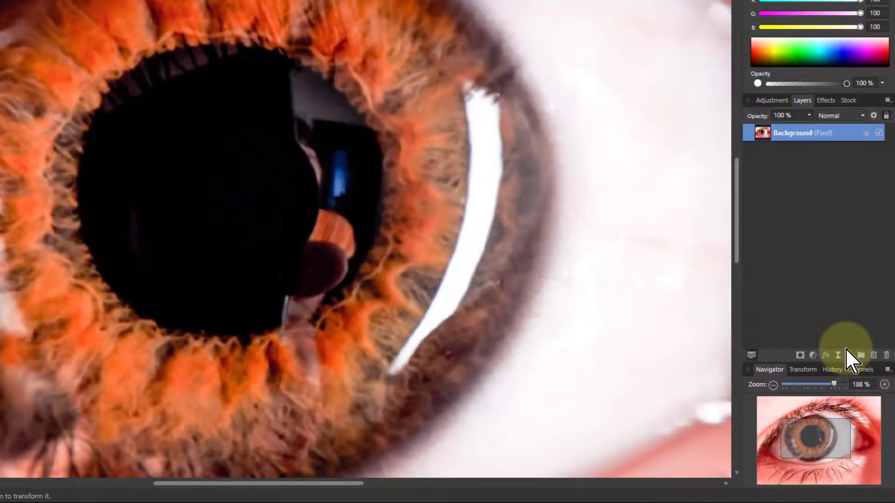
- Add an empty pixel layer and set the Clone Brush source to Current Layer & Below
left_click(874, 356)
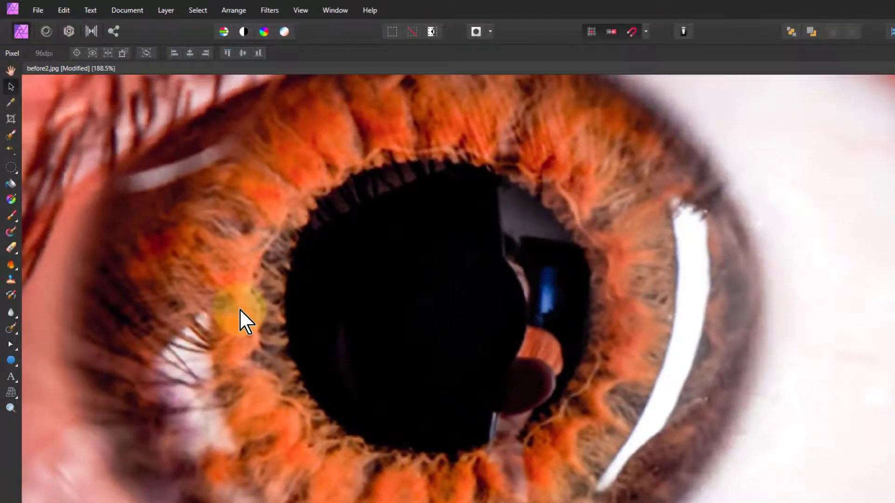
left_click(11, 279)
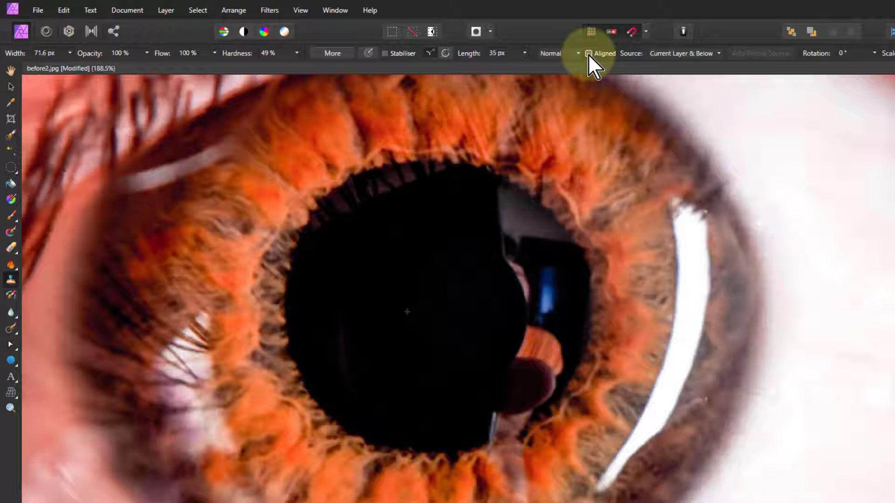
left_click(676, 54)
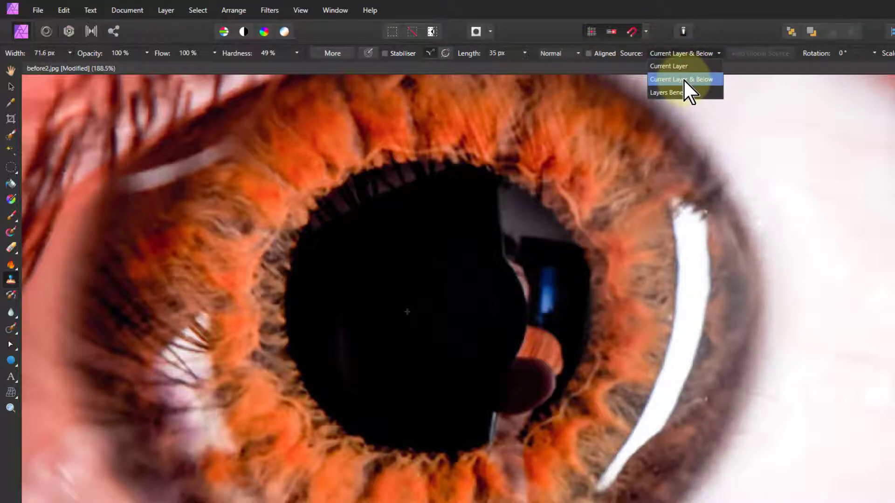
left_click(683, 79)
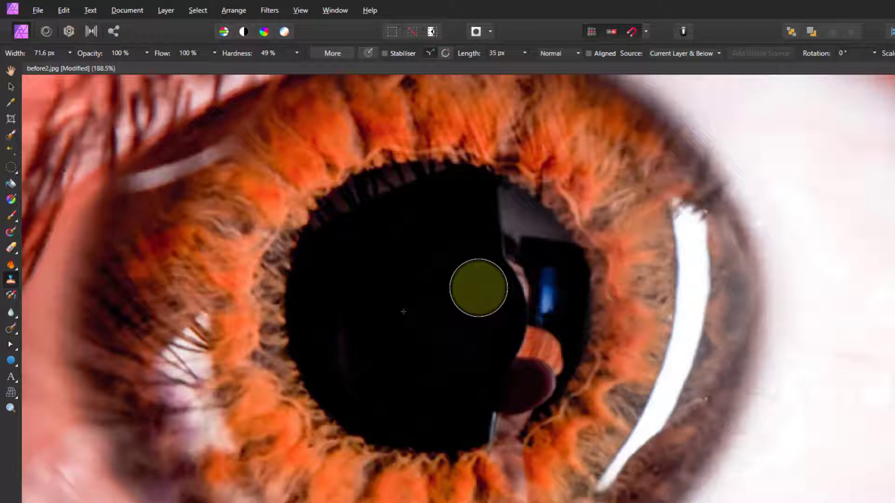
- Clone black over the pupil's reflections on the new layer, including along its top edge
mouse_move(496, 213)
left_mouse_down()
mouse_move(551, 258)
mouse_move(502, 233)
mouse_move(524, 296)
mouse_move(533, 291)
mouse_move(527, 326)
mouse_move(534, 322)
mouse_move(507, 326)
mouse_move(522, 294)
mouse_move(520, 312)
mouse_move(544, 337)
mouse_move(530, 369)
mouse_move(543, 366)
mouse_move(502, 416)
left_mouse_up()
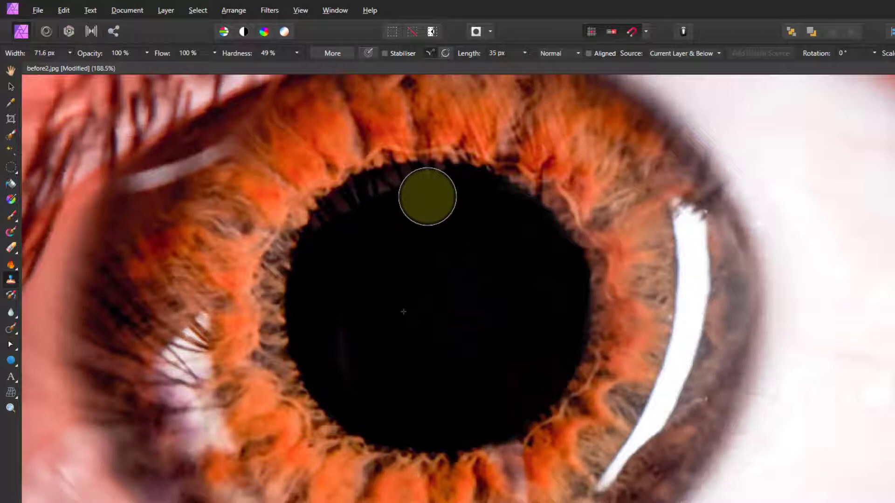
mouse_move(410, 196)
left_mouse_down()
mouse_move(417, 191)
mouse_move(356, 208)
mouse_move(335, 236)
left_mouse_up()
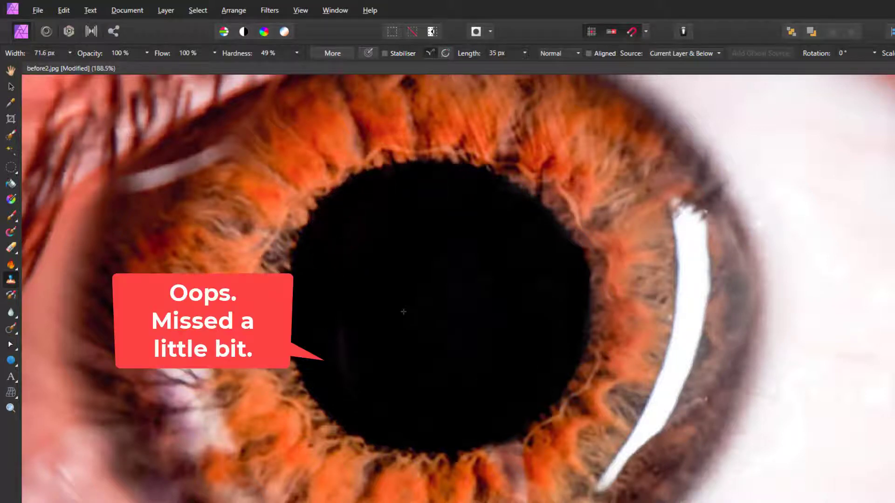
left_click(10, 89)
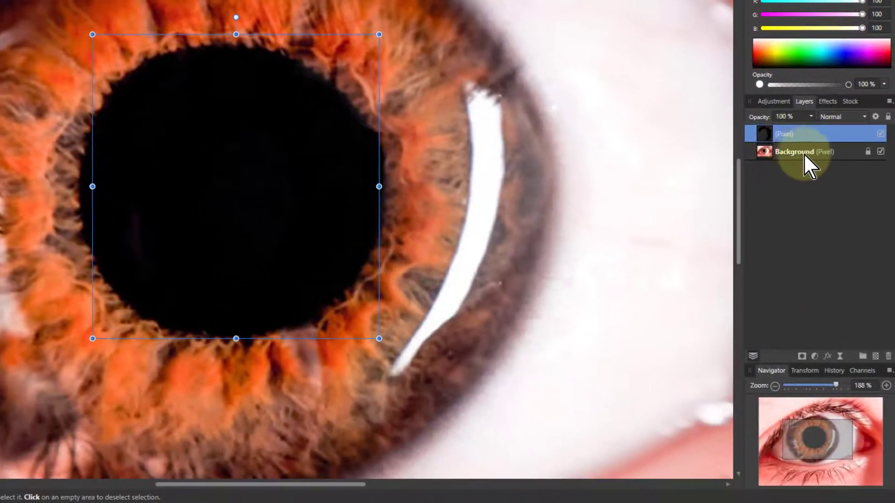
left_click(765, 151)
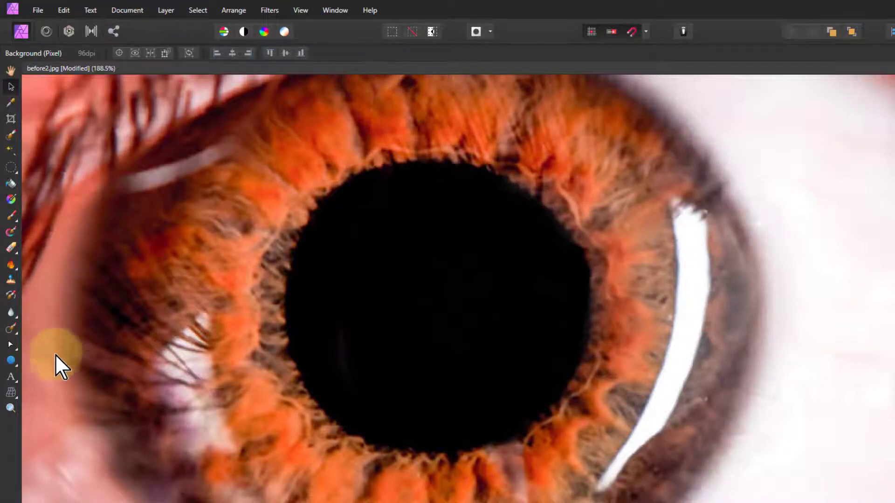
- Draw a circle with the Ellipse Tool covering the pupil
left_click(11, 361)
left_click(79, 70)
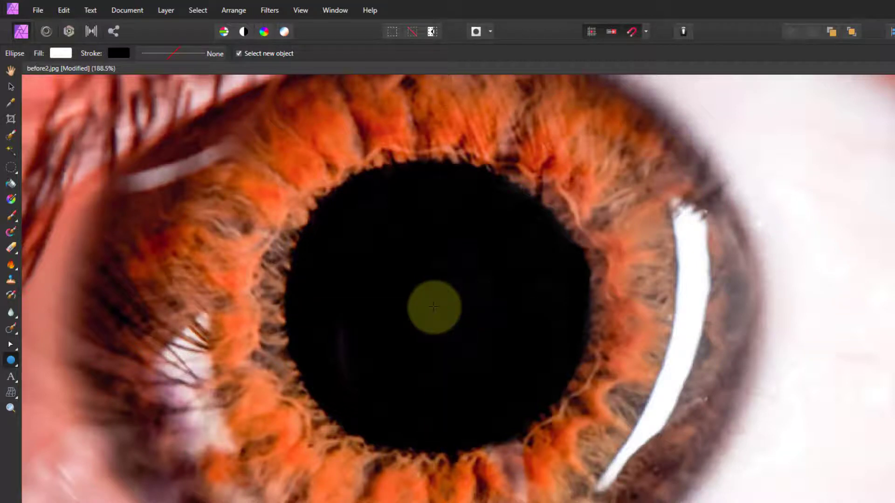
left_click_drag(434, 307, 597, 449)
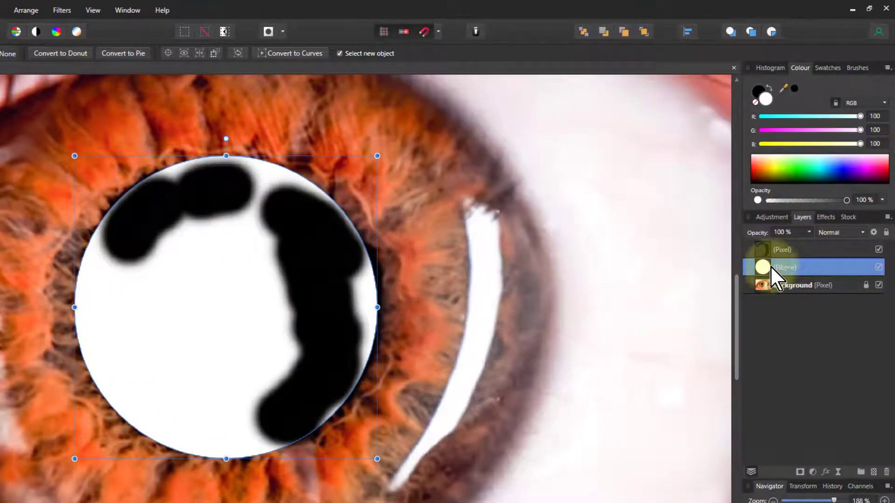
- Move the Ellipse layer to the top, lower its opacity, and centre it on the pupil
left_click_drag(770, 266, 762, 239)
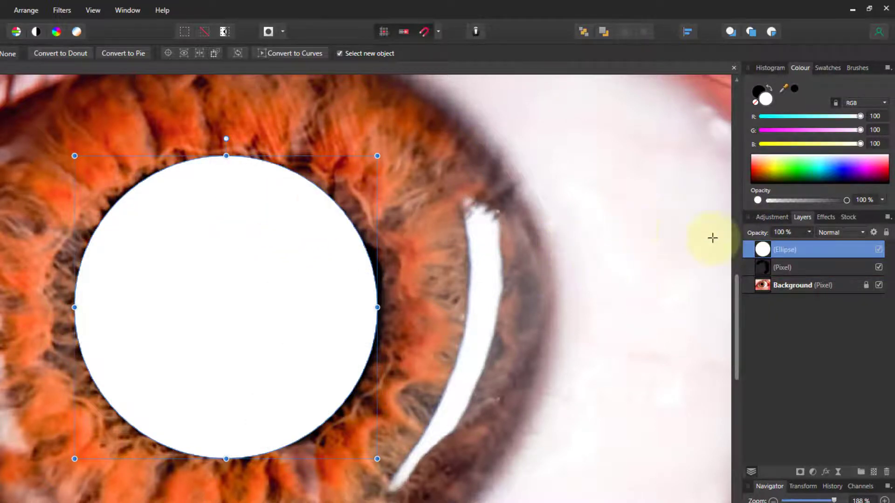
left_click_drag(811, 233, 761, 251)
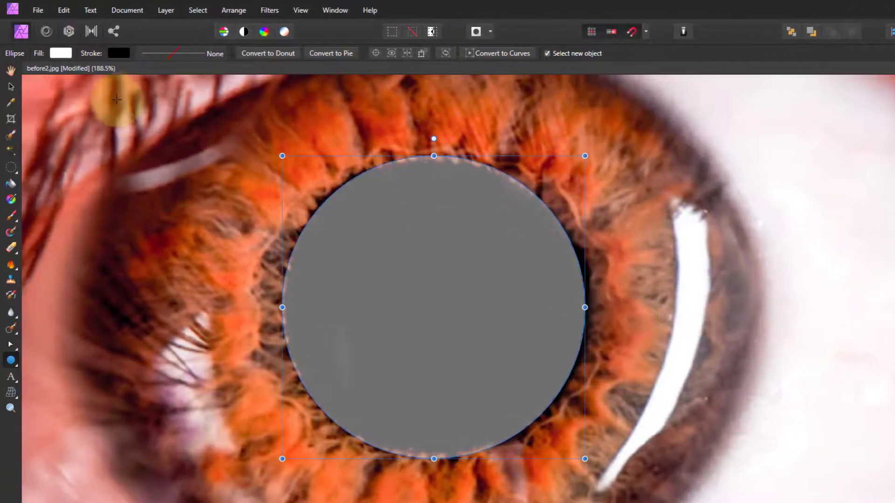
left_click(8, 84)
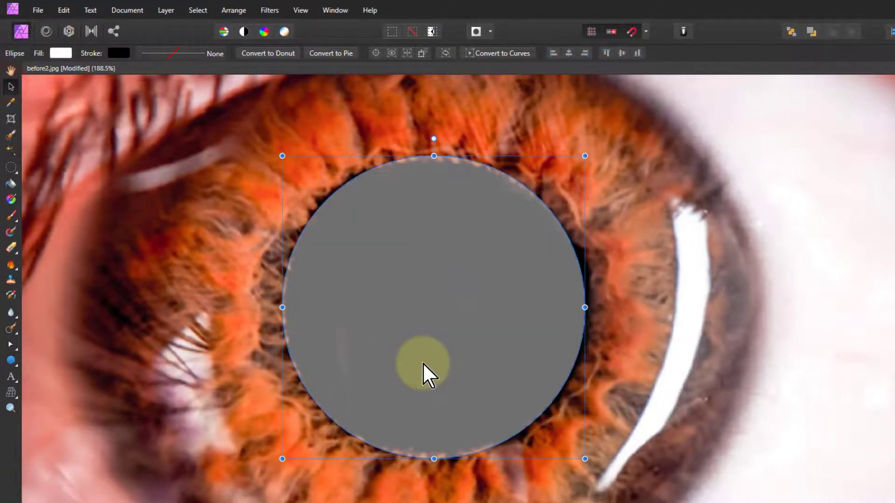
left_click_drag(422, 363, 426, 355)
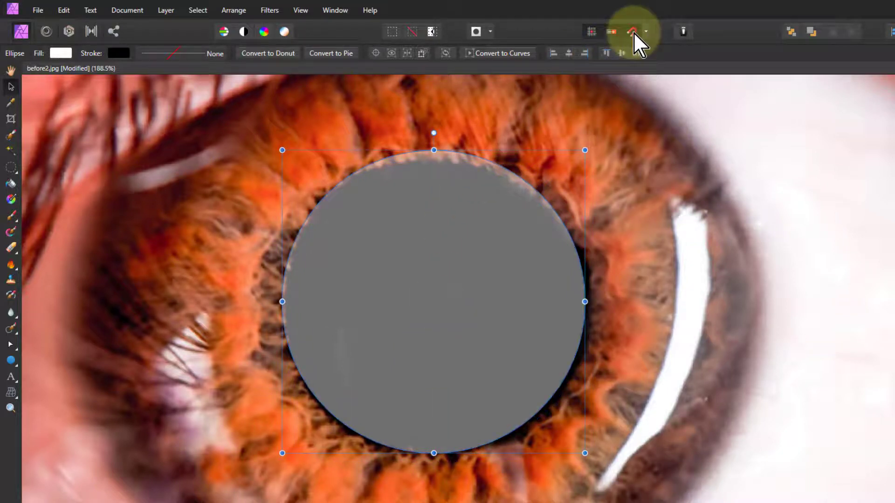
left_click_drag(469, 286, 467, 287)
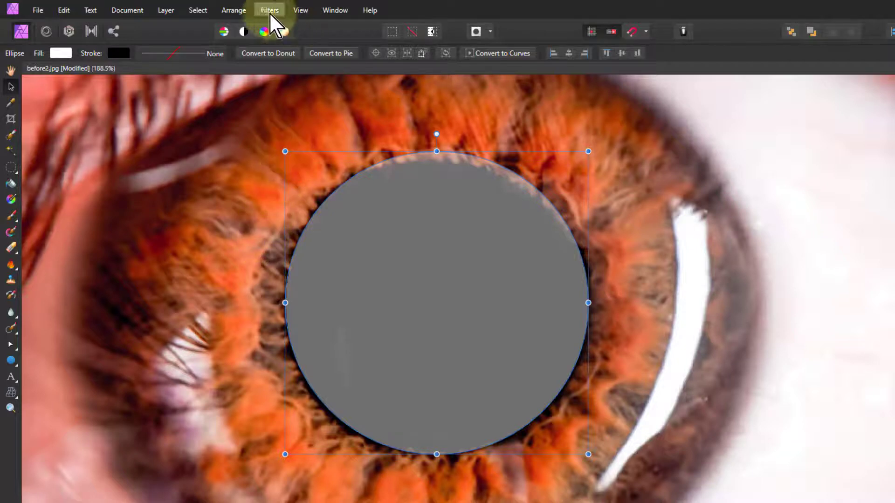
- Show rulers and place a vertical guide at the circle's left edge
left_click(296, 10)
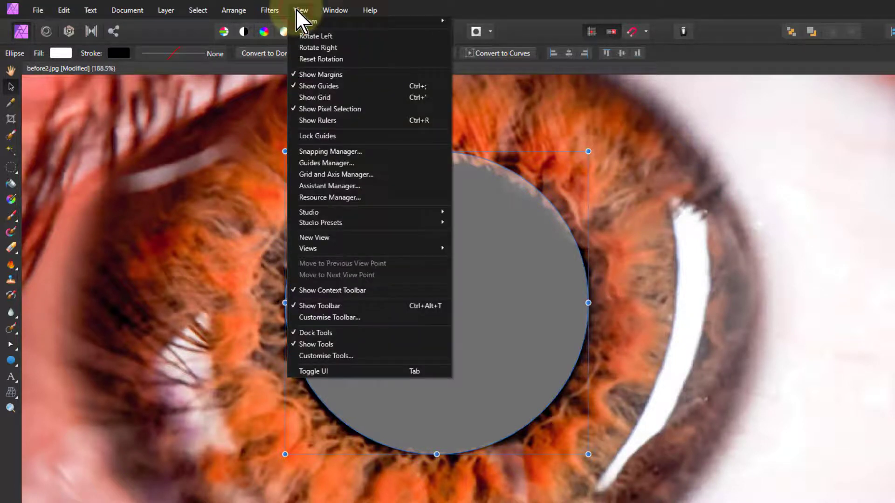
left_click(325, 121)
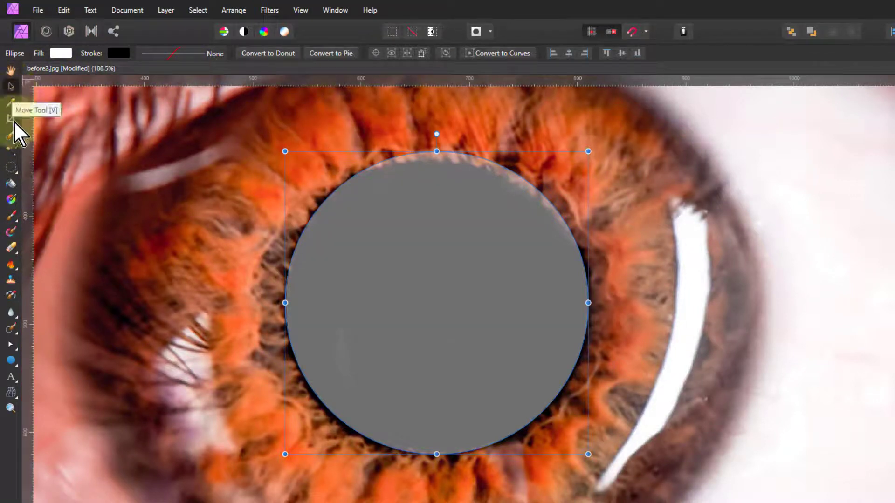
left_click_drag(26, 317, 266, 385)
left_click_drag(271, 386, 284, 386)
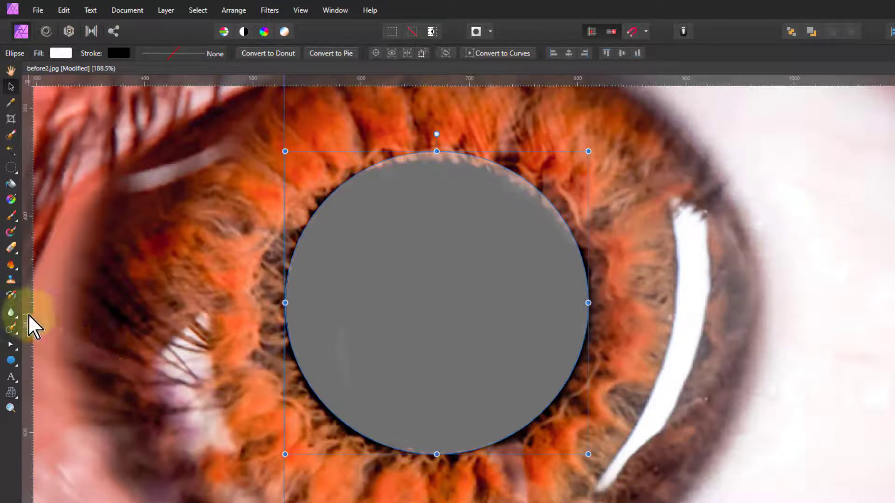
- Add guides at the circle's right, bottom and top edges
left_click_drag(27, 314, 590, 385)
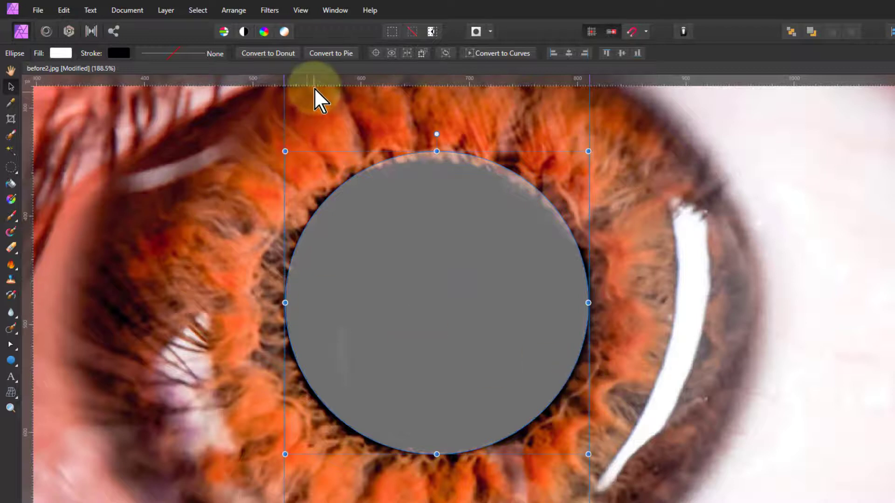
left_click_drag(314, 85, 331, 455)
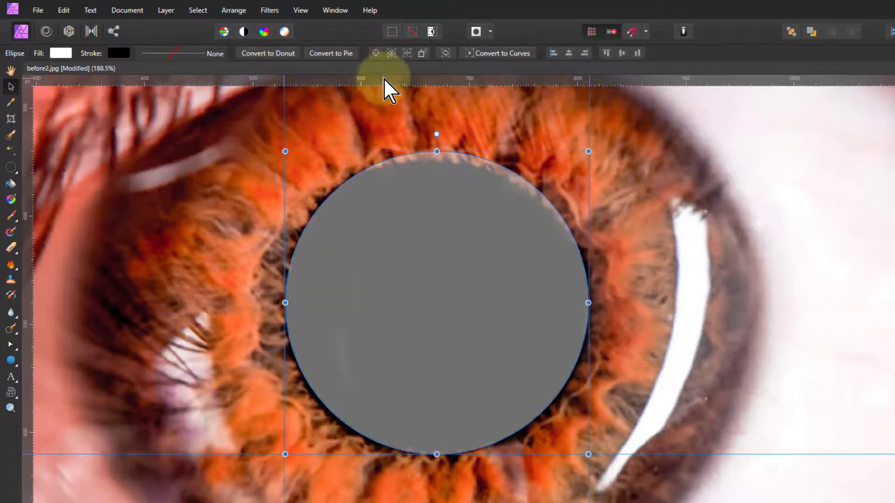
left_click_drag(385, 78, 355, 161)
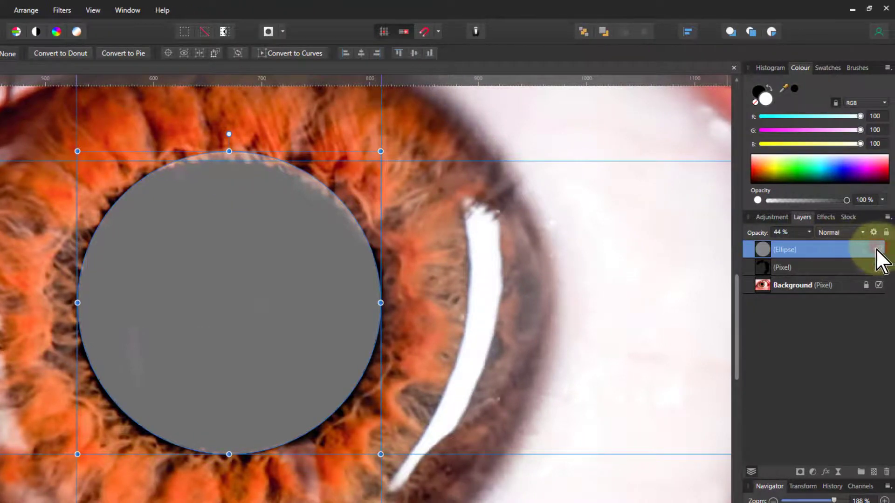
- Hide the ellipse and merge the black pupil pixel layer down into the Background
left_click(878, 250)
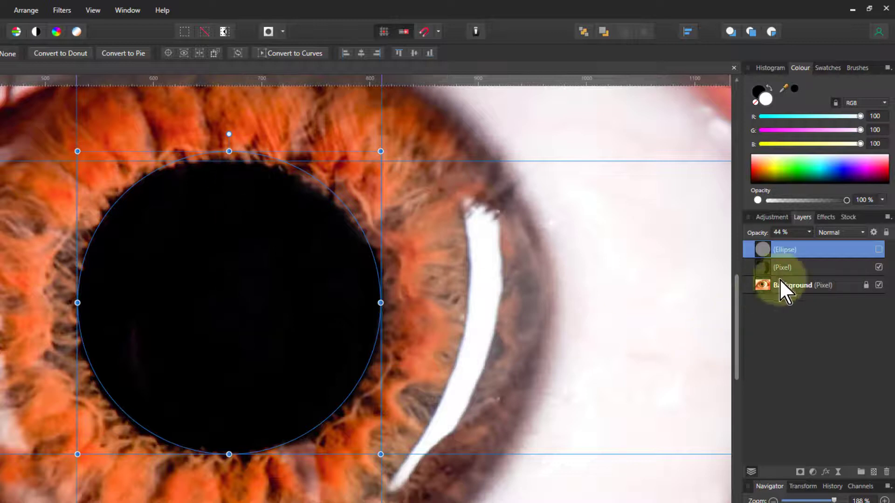
left_click(793, 268)
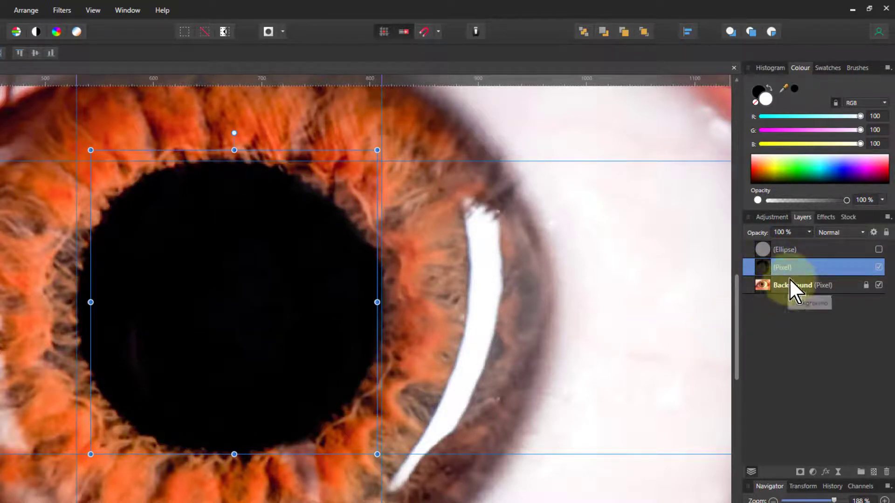
right_click(782, 267)
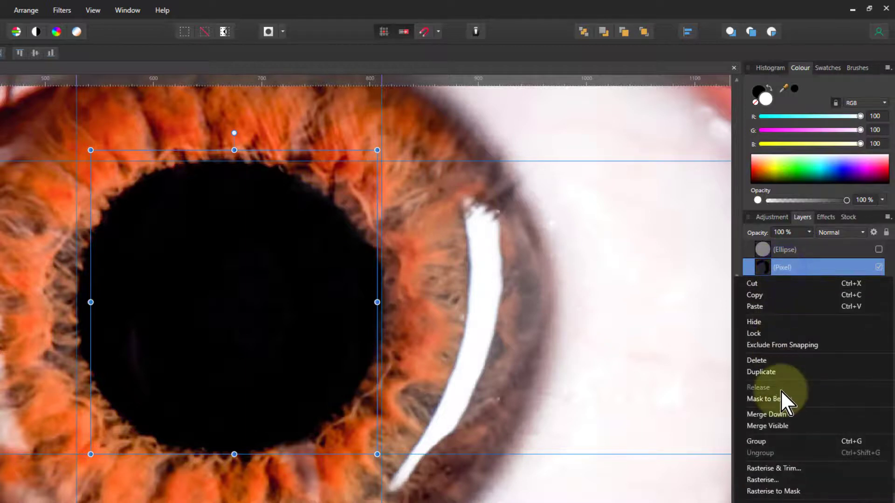
left_click(776, 415)
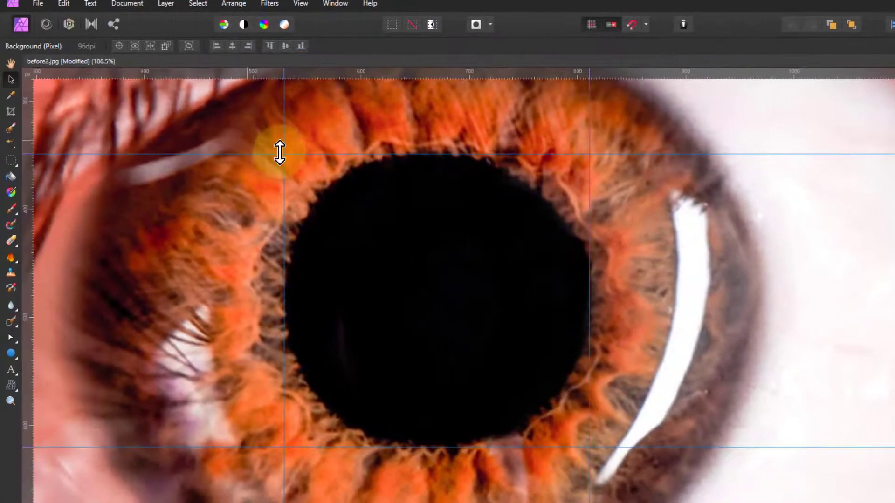
- Choose the Mesh Warp Tool and select the mesh corners at the upper-left and lower-right guide crossings
left_click(9, 385)
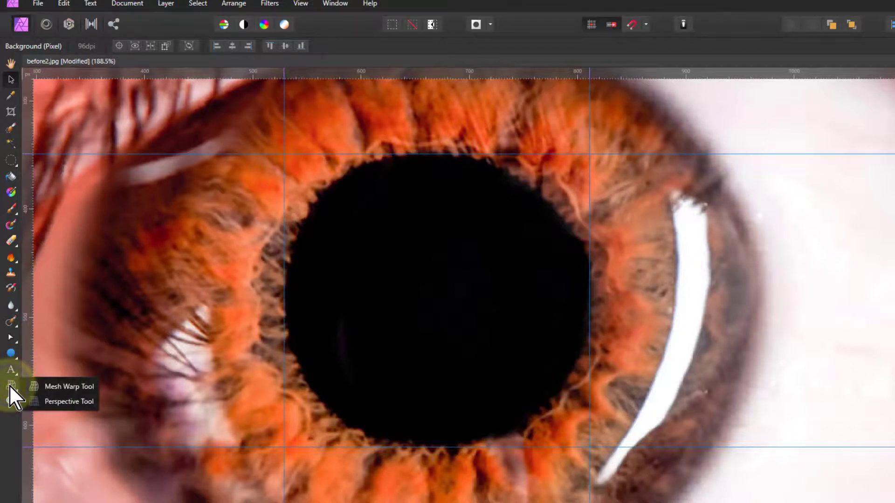
left_click_drag(10, 385, 59, 386)
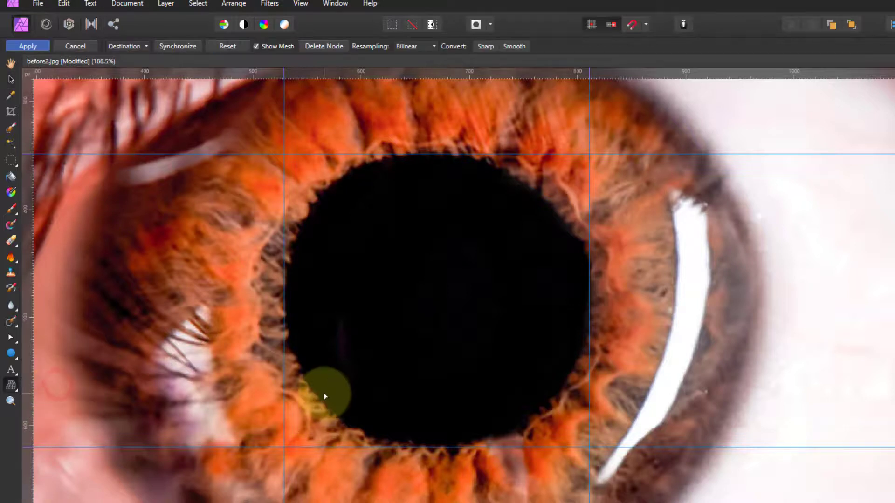
left_click(284, 154)
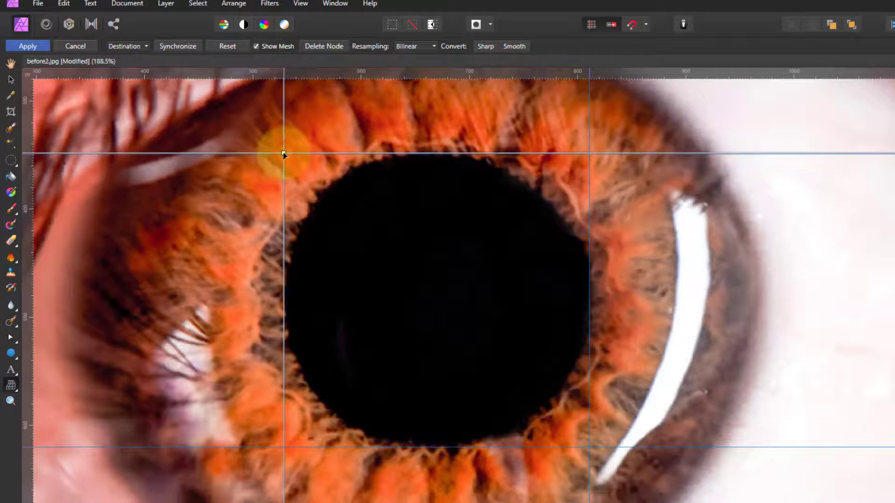
left_click(590, 447, "shift")
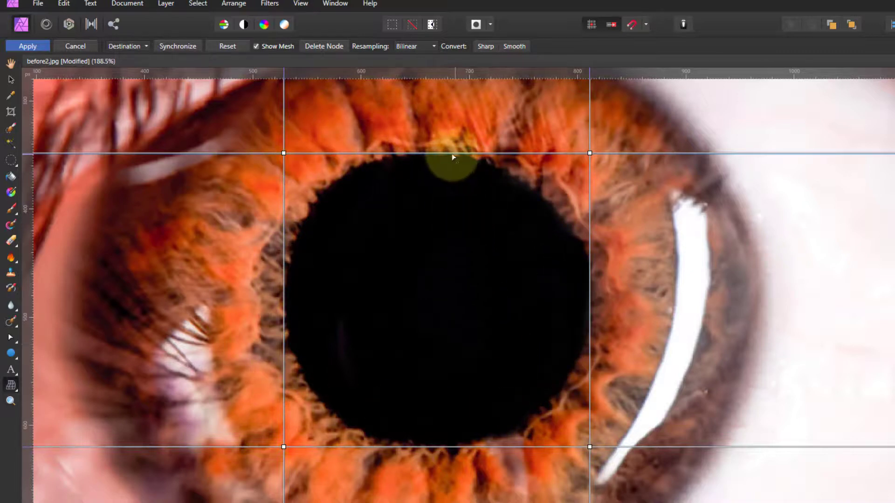
- Undo a stray top-edge warp and add mesh rows and columns near the top-left and bottom-right
left_click_drag(436, 157, 441, 155)
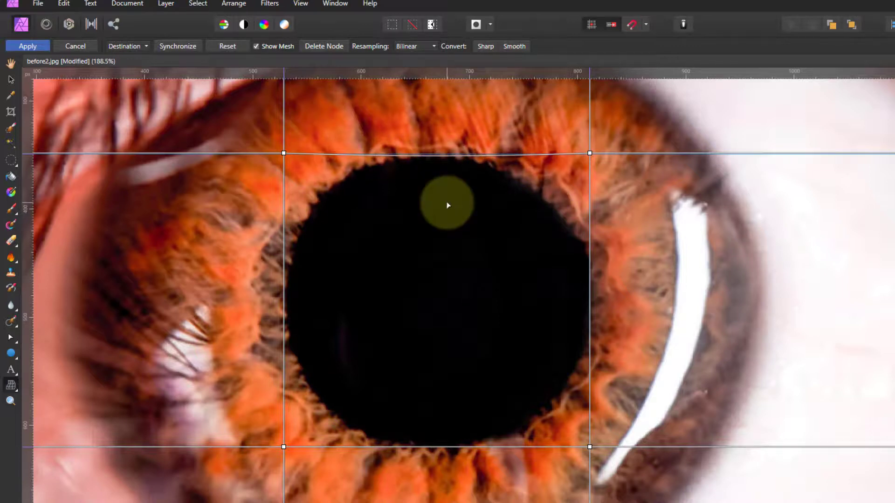
key("ctrl+z")
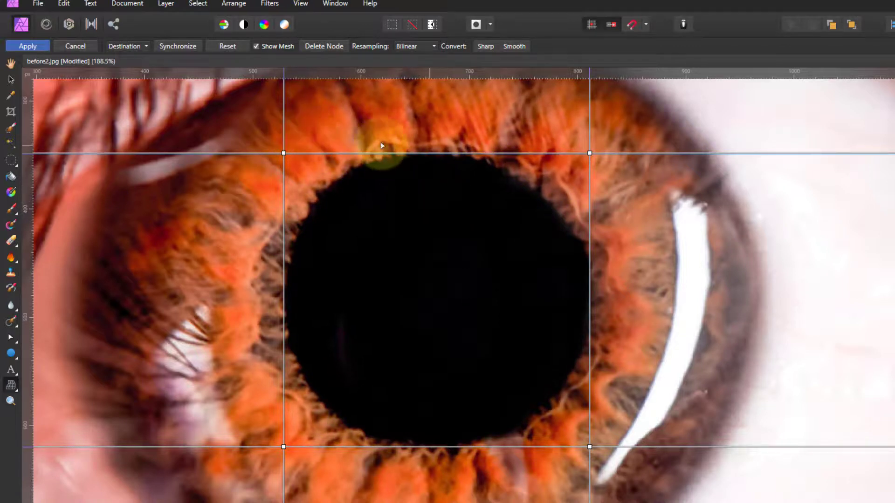
left_click(243, 112)
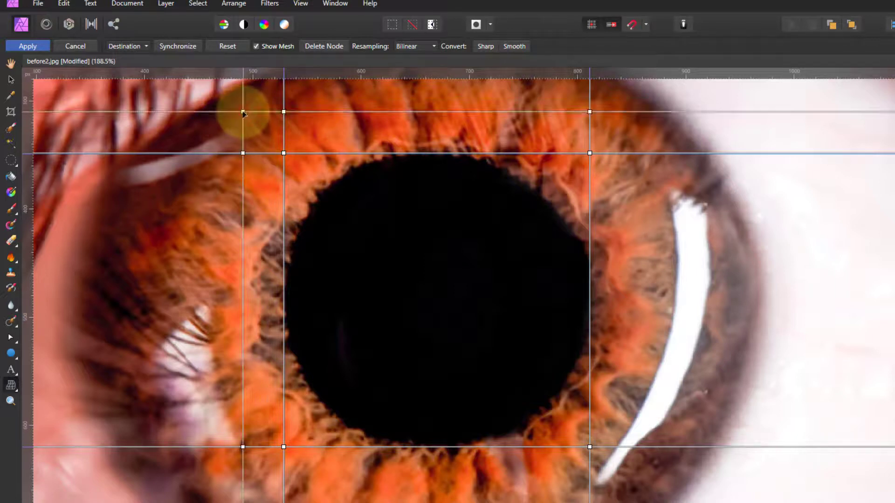
left_click(633, 490)
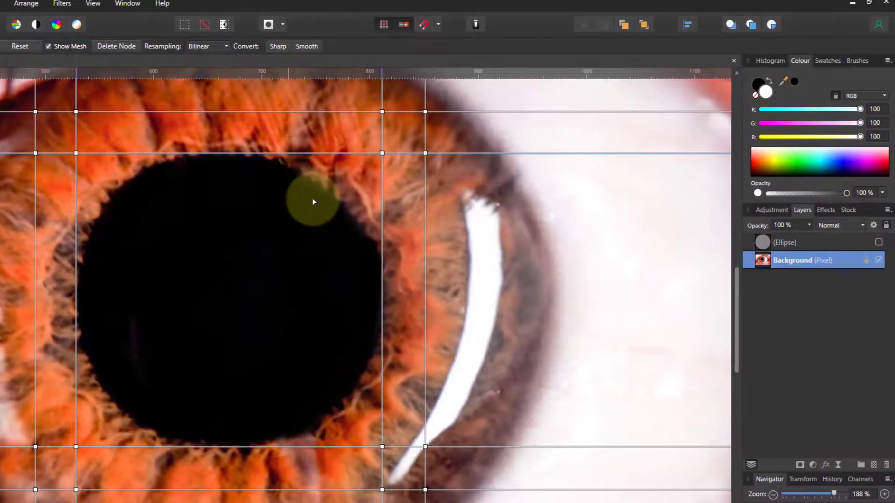
- Show the ellipse guide and curve the top mesh line upward to round the pupil
left_click(879, 242)
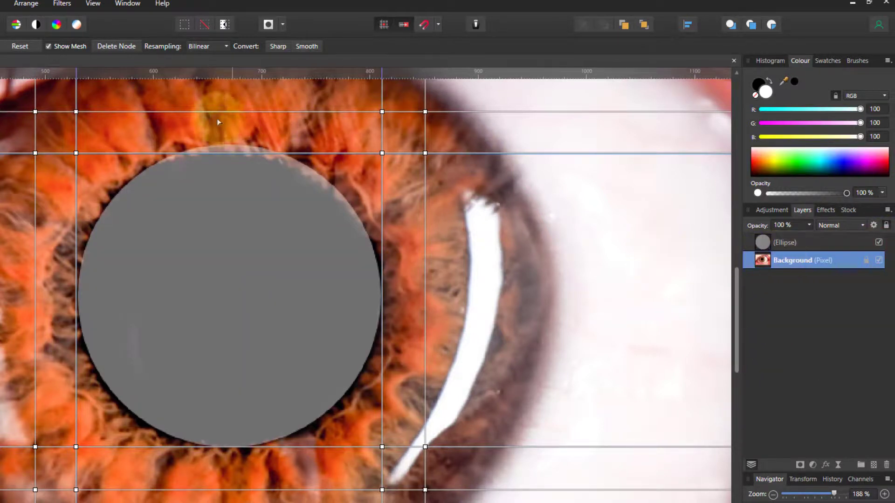
left_click(239, 155)
left_click_drag(238, 157, 242, 146)
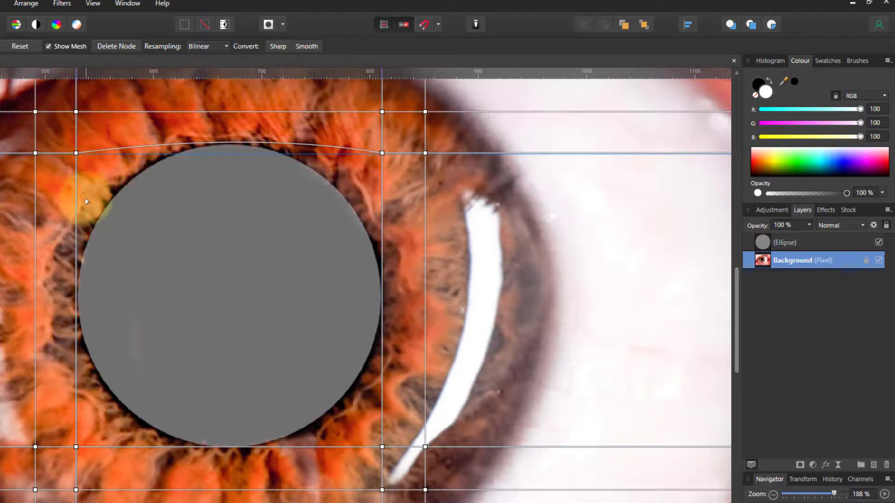
- Shift the upper-left and lower-left mesh nodes right, then hide the Ellipse layer
left_click(76, 153)
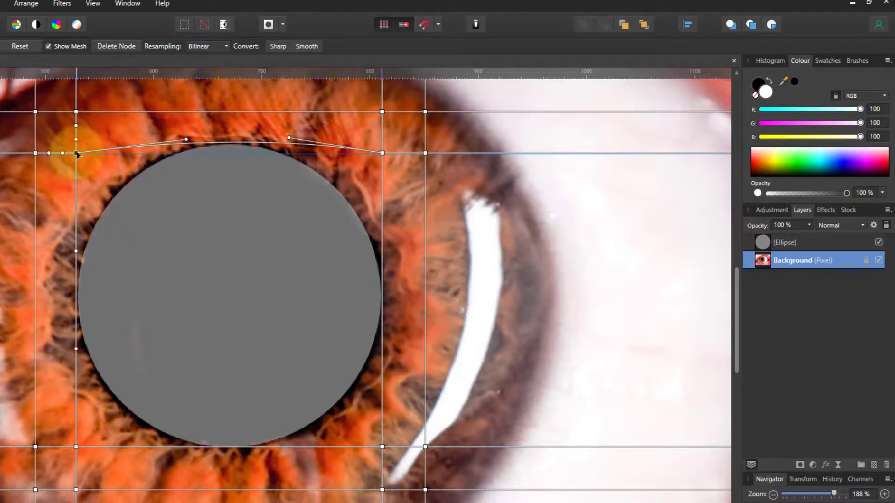
left_click_drag(78, 155, 77, 156)
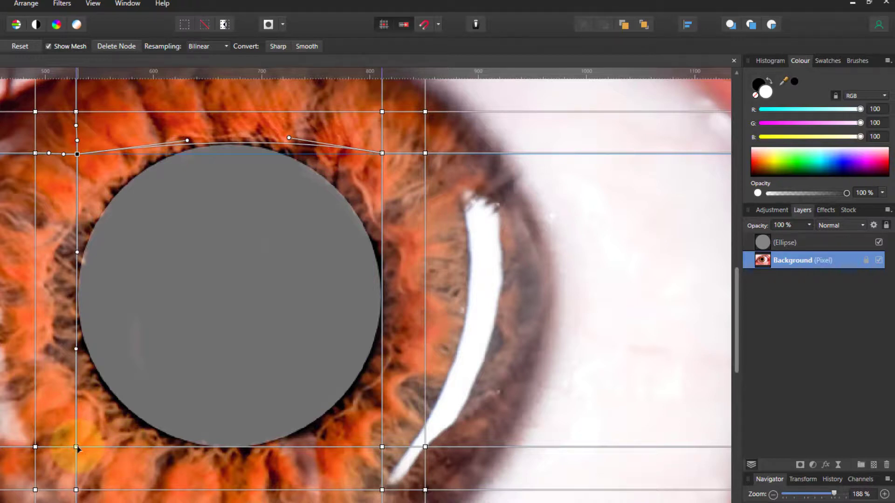
left_click_drag(76, 448, 79, 446)
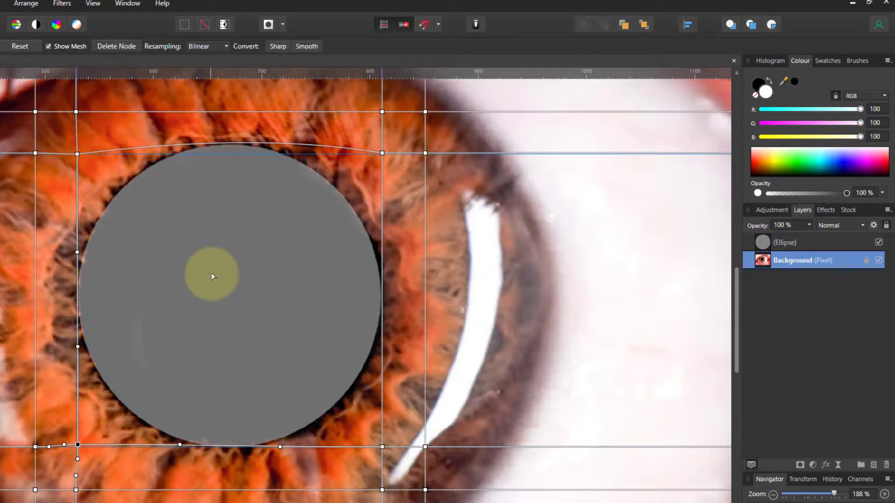
left_click(761, 241)
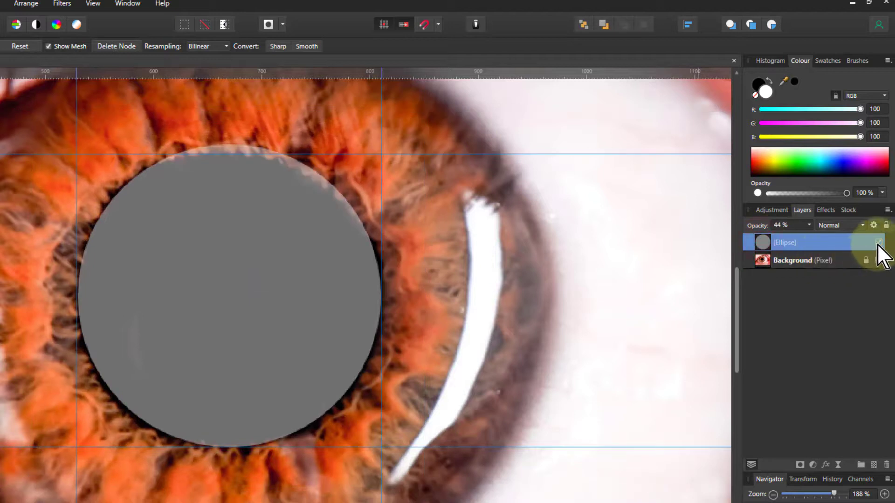
left_click(878, 243)
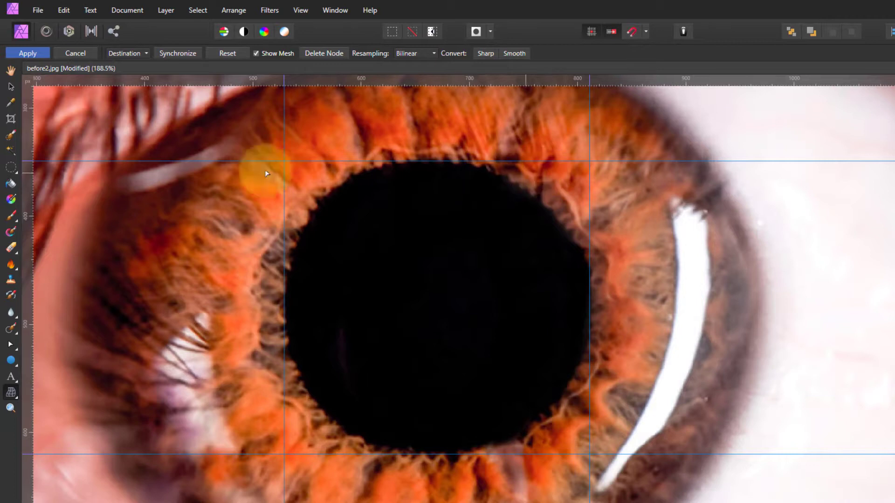
- Commit the mesh warp with the Hand tool and drag all four guides back onto the rulers
left_click(10, 70)
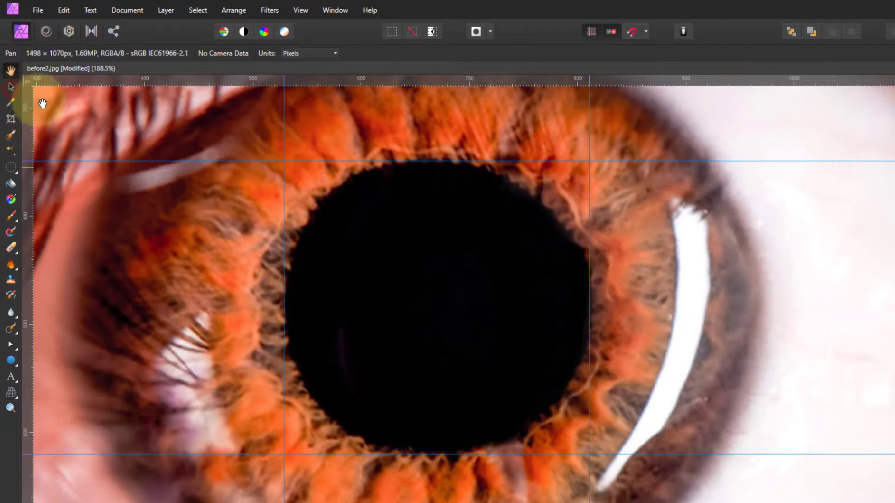
left_click(11, 86)
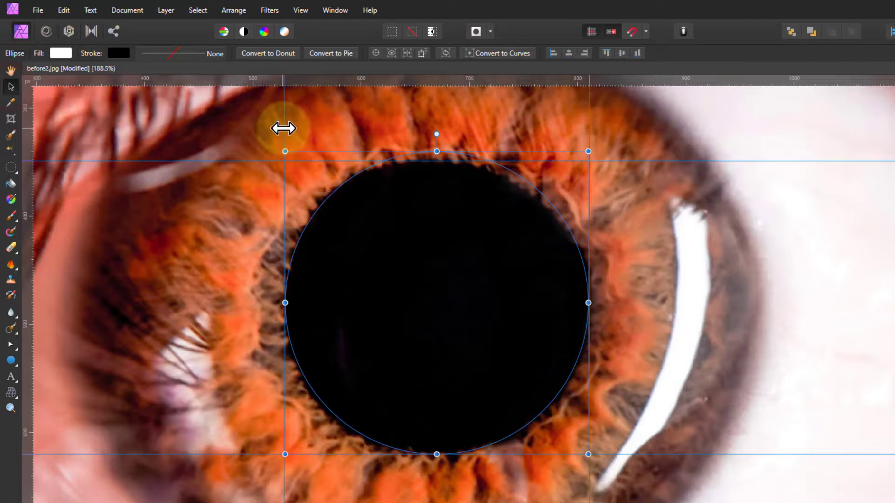
left_click_drag(284, 128, 10, 140)
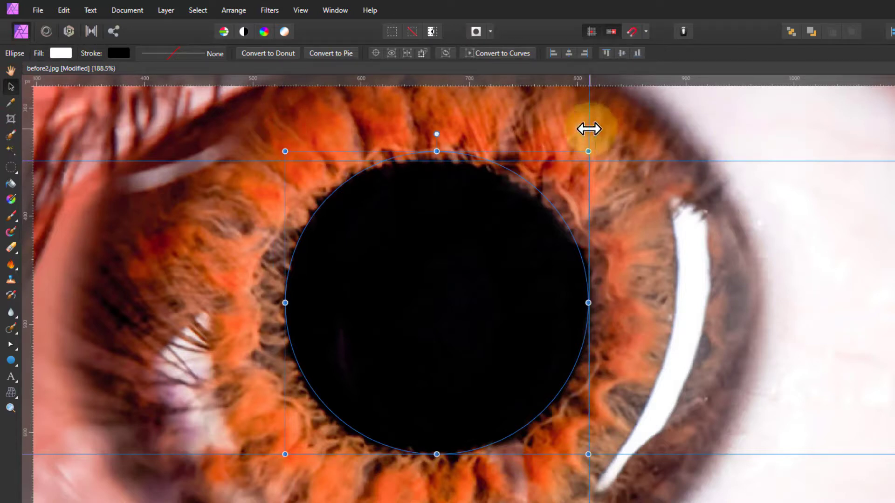
left_click_drag(589, 129, 4, 150)
left_click_drag(81, 163, 81, 58)
left_click_drag(117, 459, 92, 54)
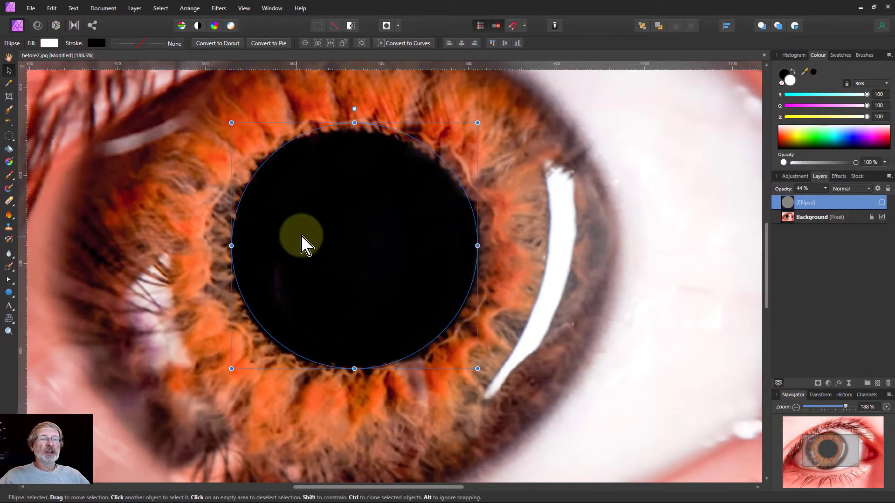